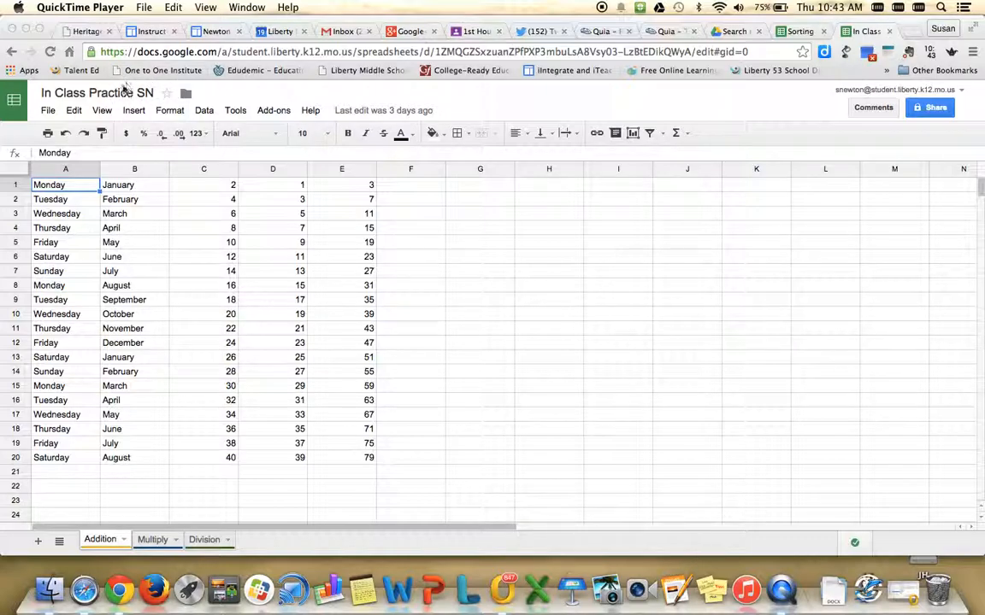
# - Add a new sheet after the Addition sheet and rename it Sorting
pyautogui.click(39, 544)
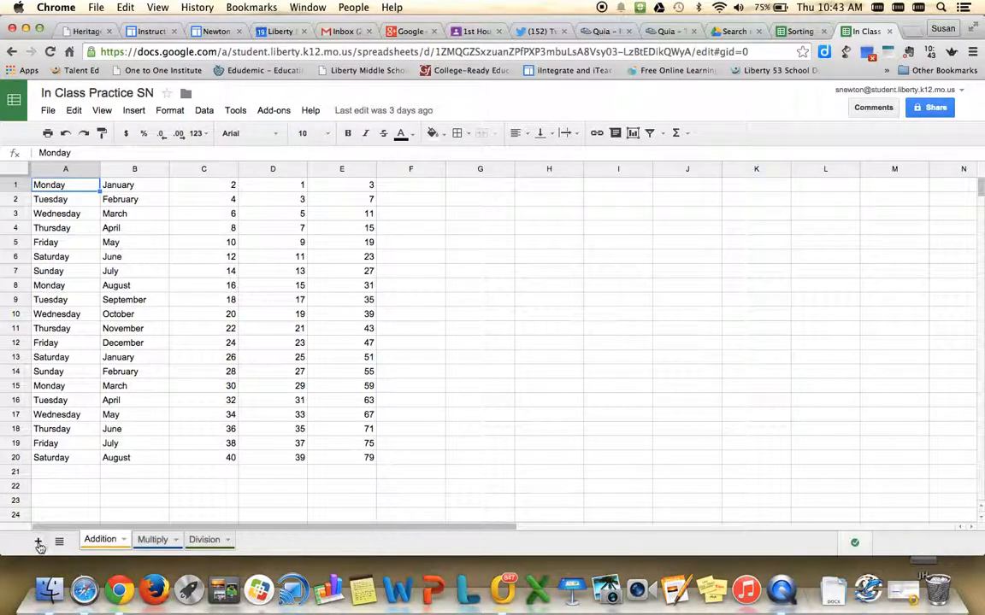
pyautogui.click(38, 544)
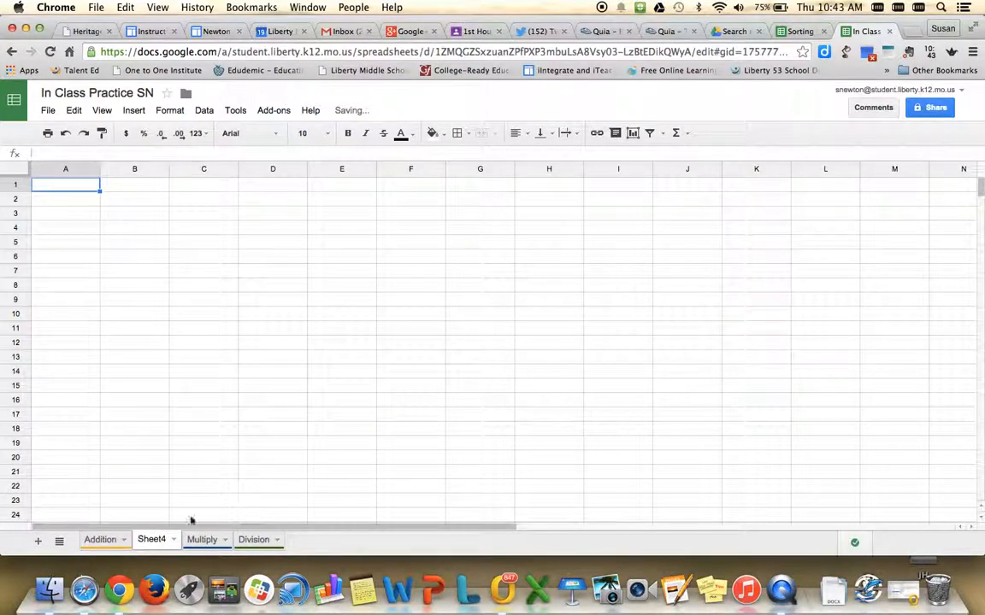
pyautogui.click(174, 540)
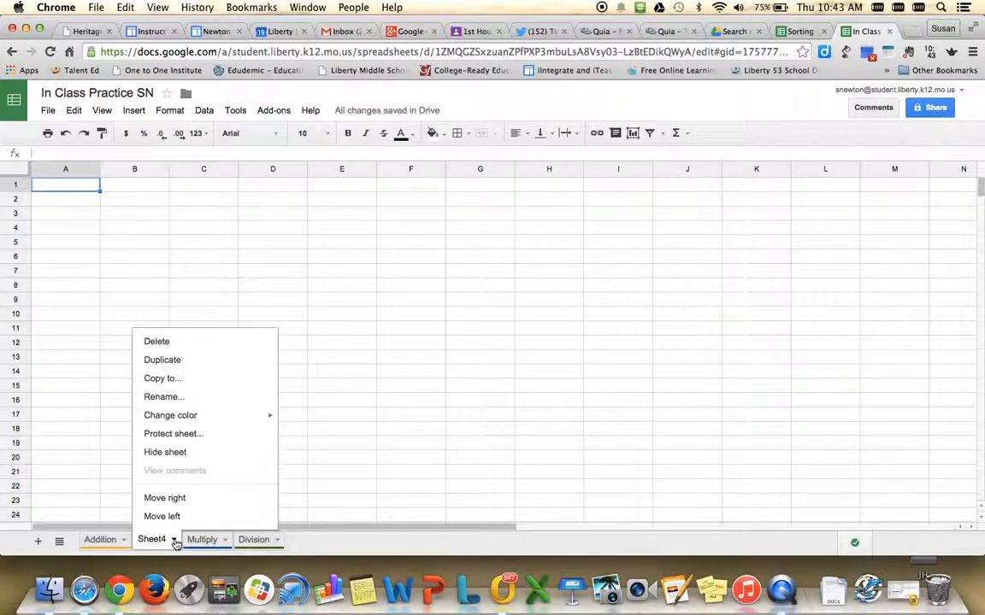
pyautogui.click(193, 397)
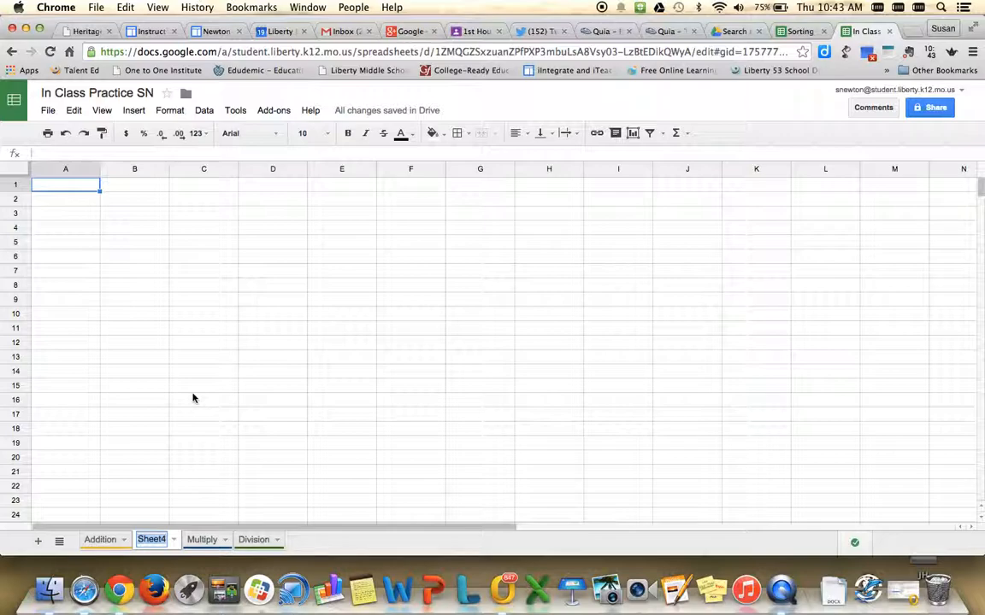
pyautogui.write('Sorting')
pyautogui.press('Return')
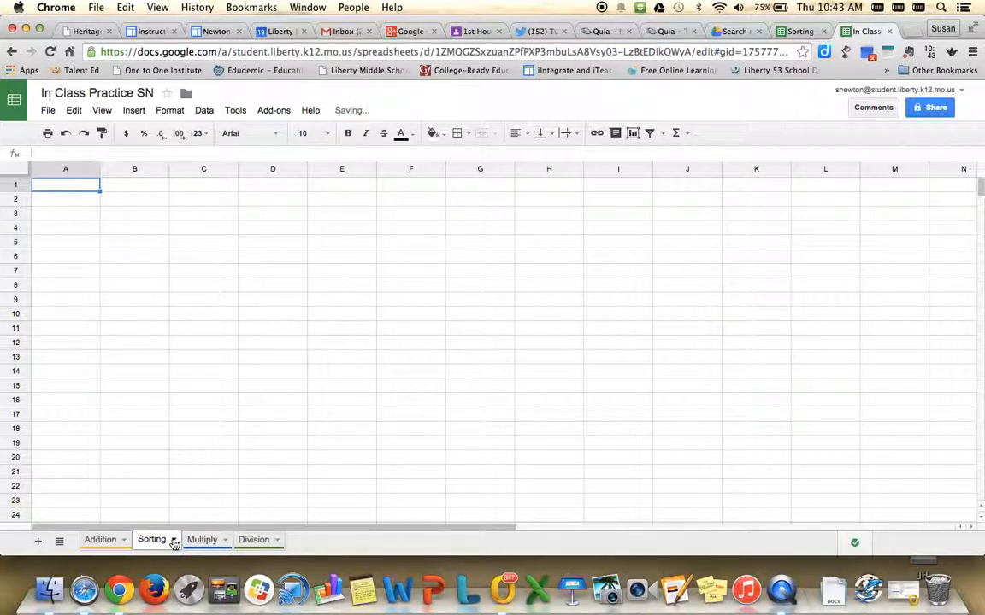
# - Change the Sorting sheet's tab color to the darkest yellow-brown shade
pyautogui.click(174, 541)
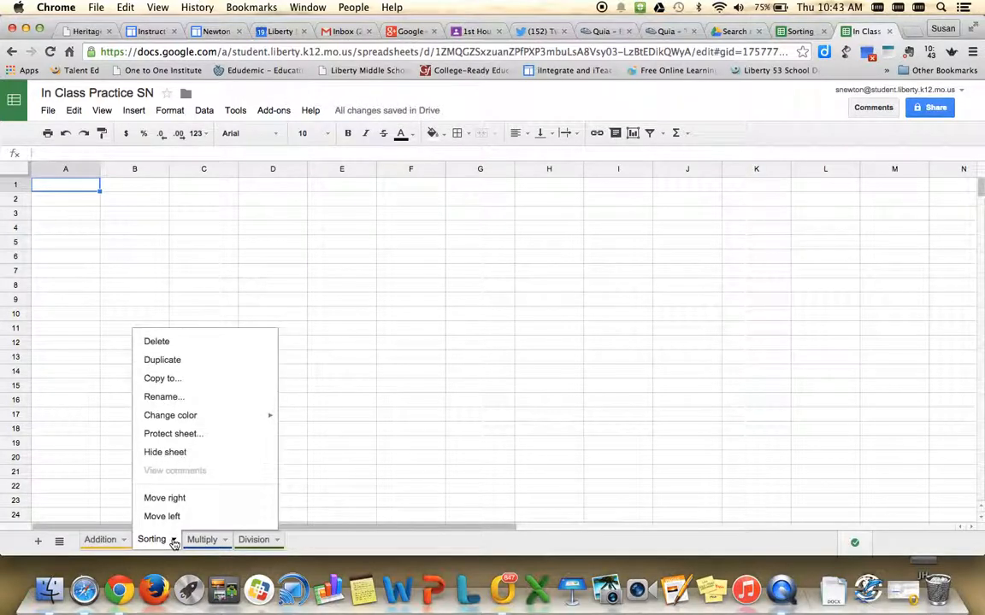
pyautogui.moveTo(196, 417)
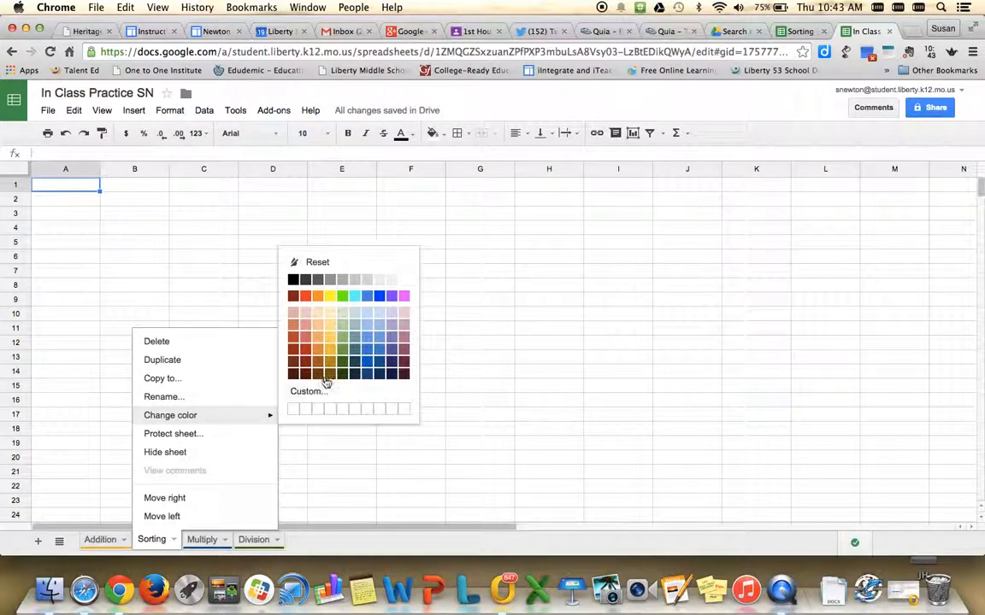
pyautogui.click(330, 374)
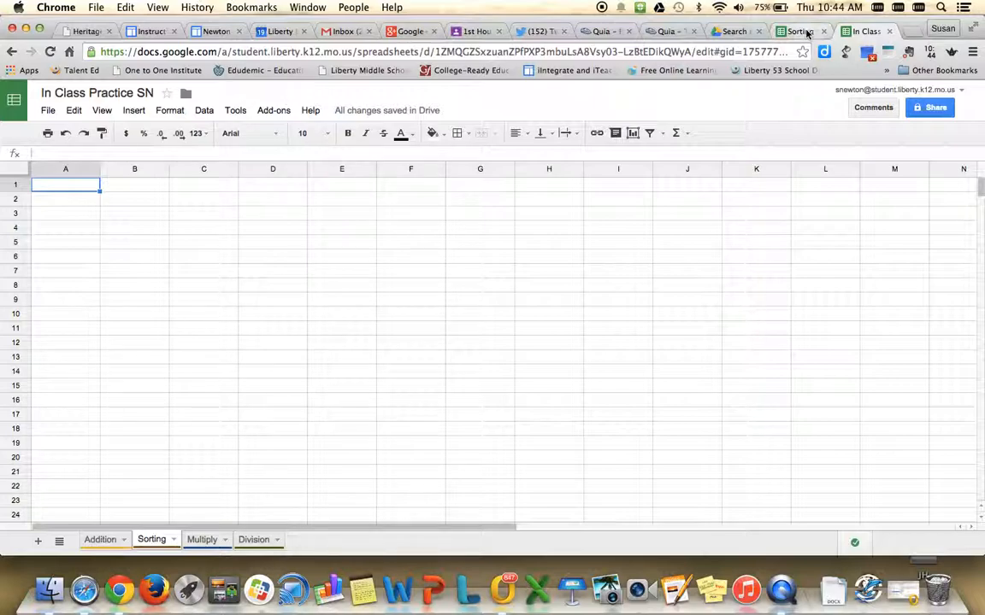
# - Paste the copied contact table from the Sorting Lesson spreadsheet into the Sorting sheet of In Class Practice SN, starting at cell A1
pyautogui.click(797, 30)
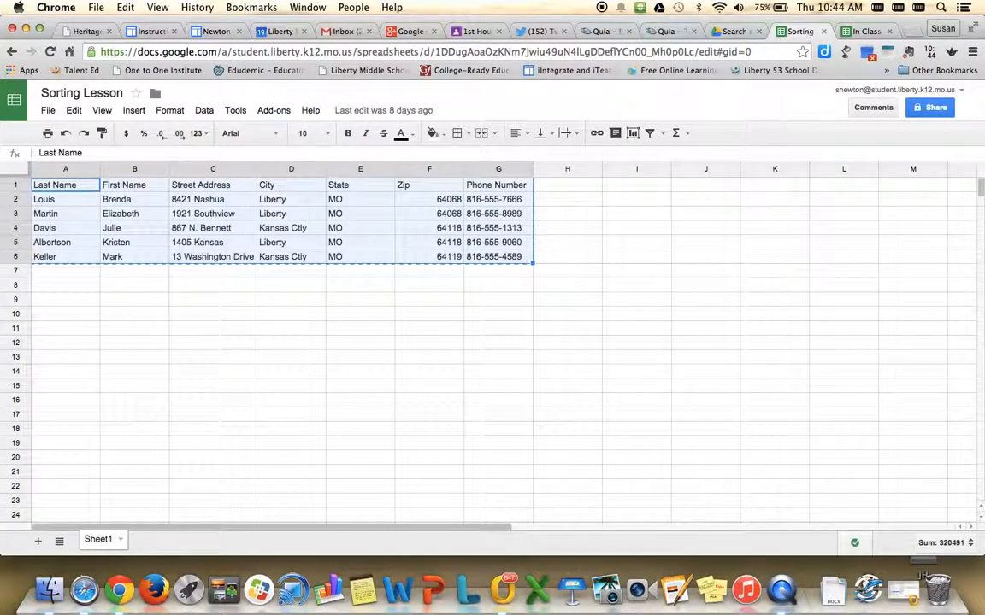
pyautogui.click(859, 32)
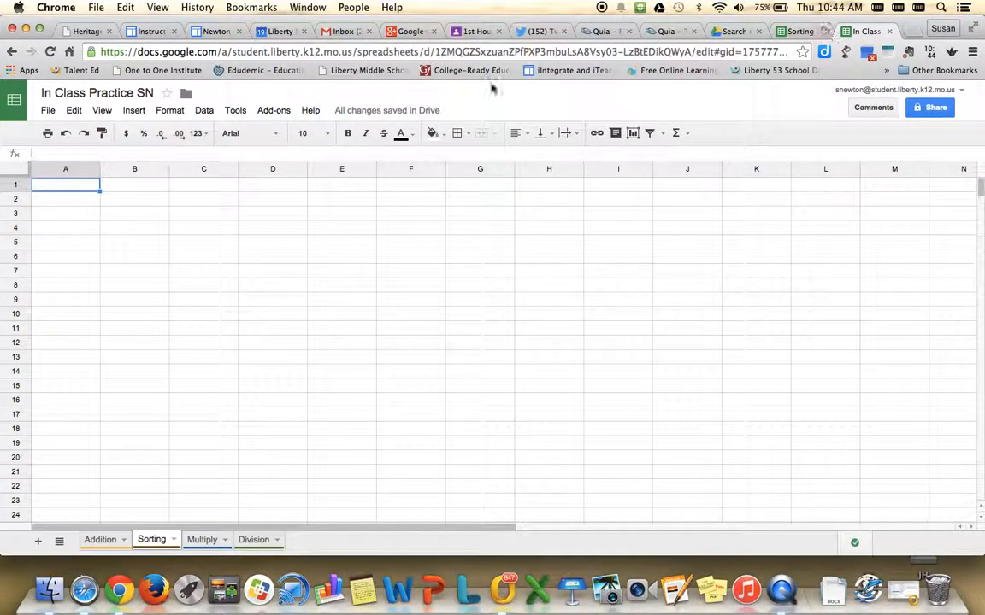
pyautogui.hotkey('ctrl', 'v')
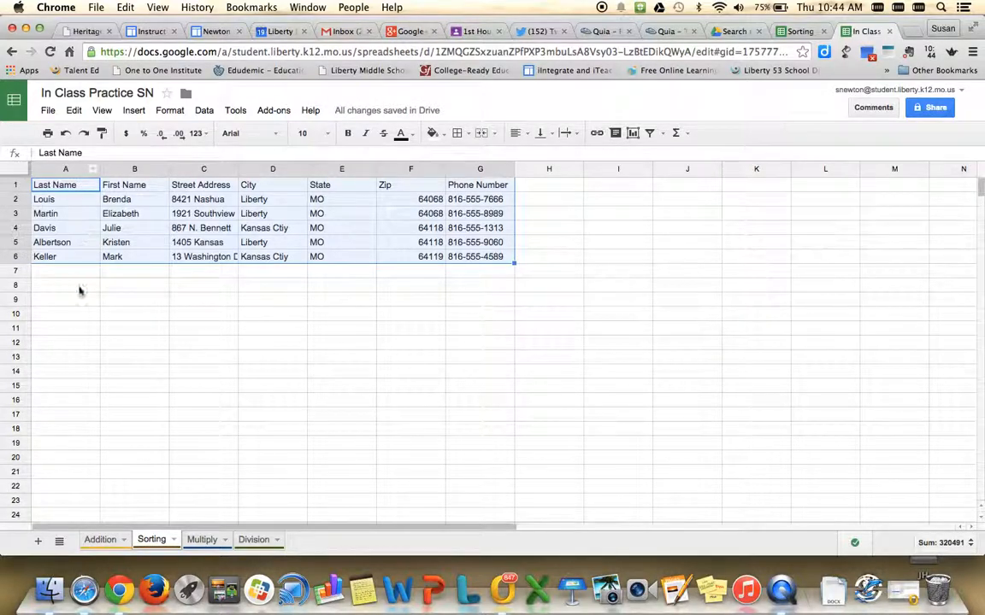
pyautogui.click(67, 194)
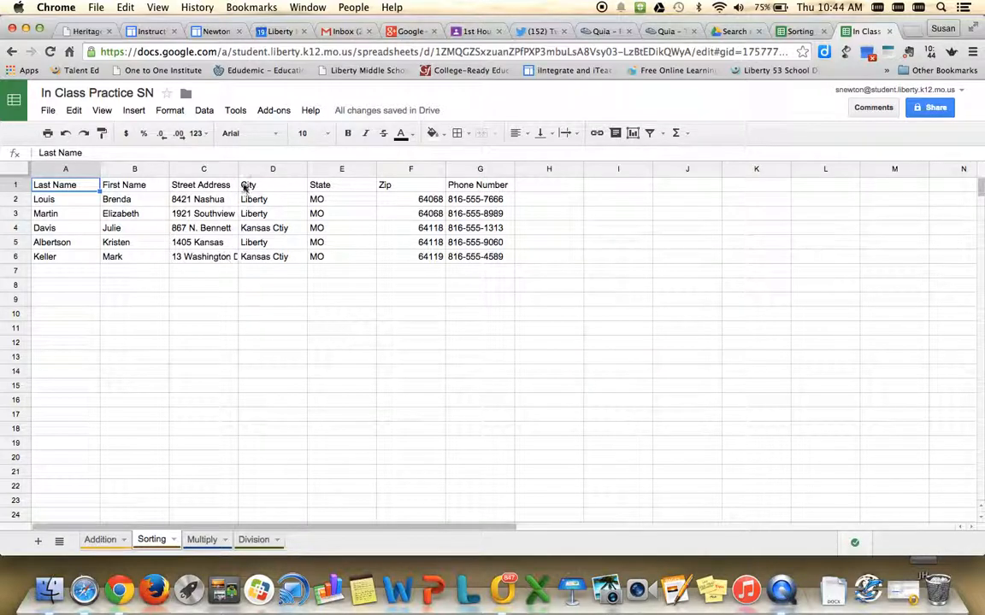
# - Widen the Street Address column so the longest address in row 6 fits
pyautogui.click(200, 262)
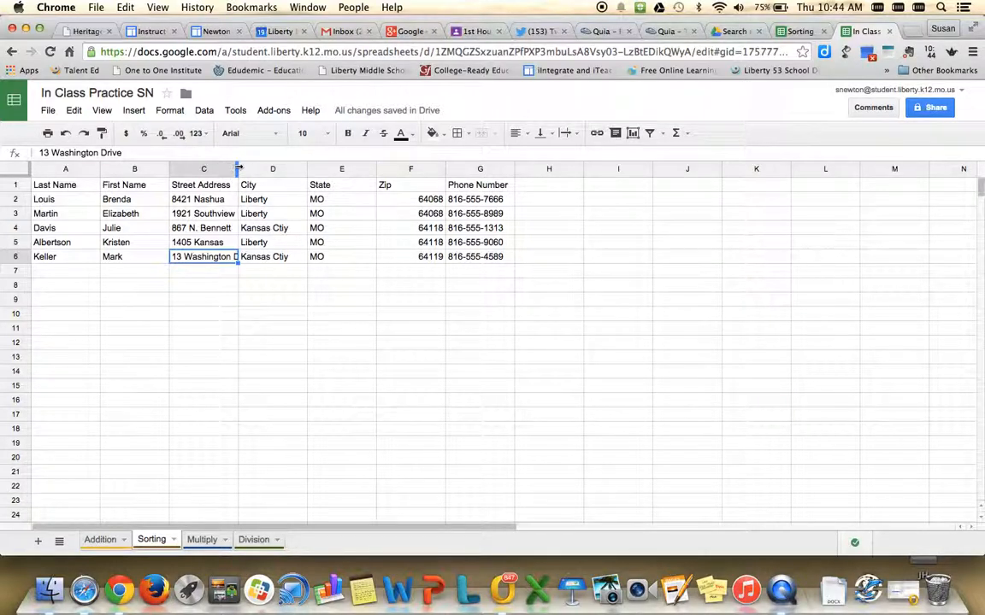
pyautogui.moveTo(239, 168); pyautogui.dragTo(267, 166)
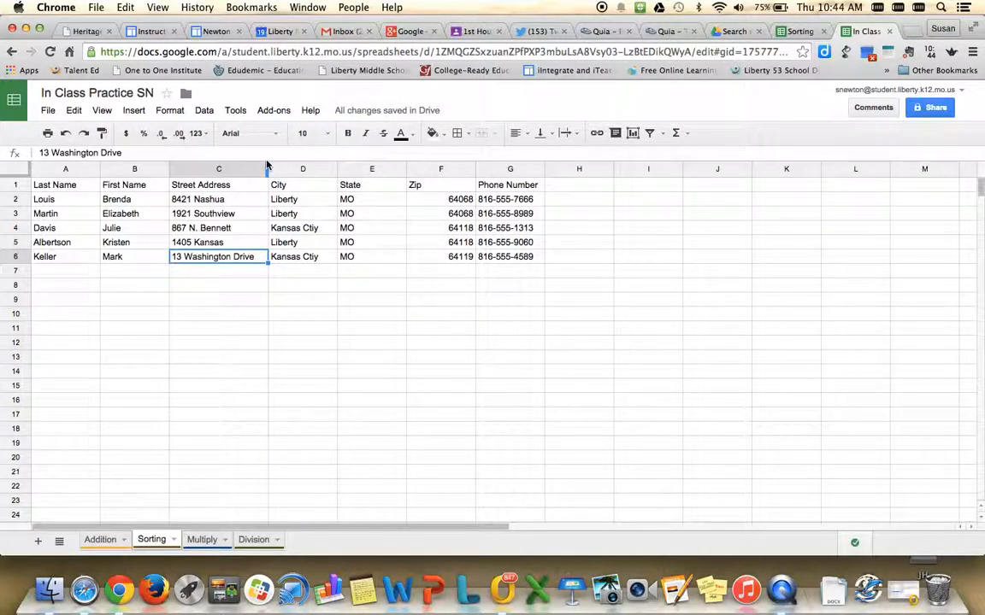
pyautogui.click(64, 190)
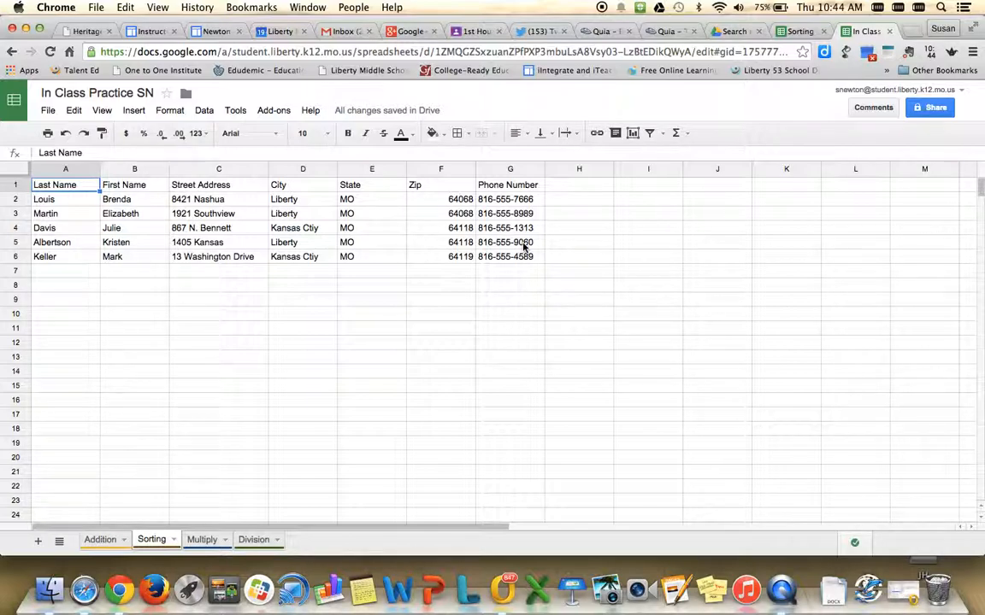
# - Examine the contact records in rows 2 to 6 one row at a time
pyautogui.click(49, 272)
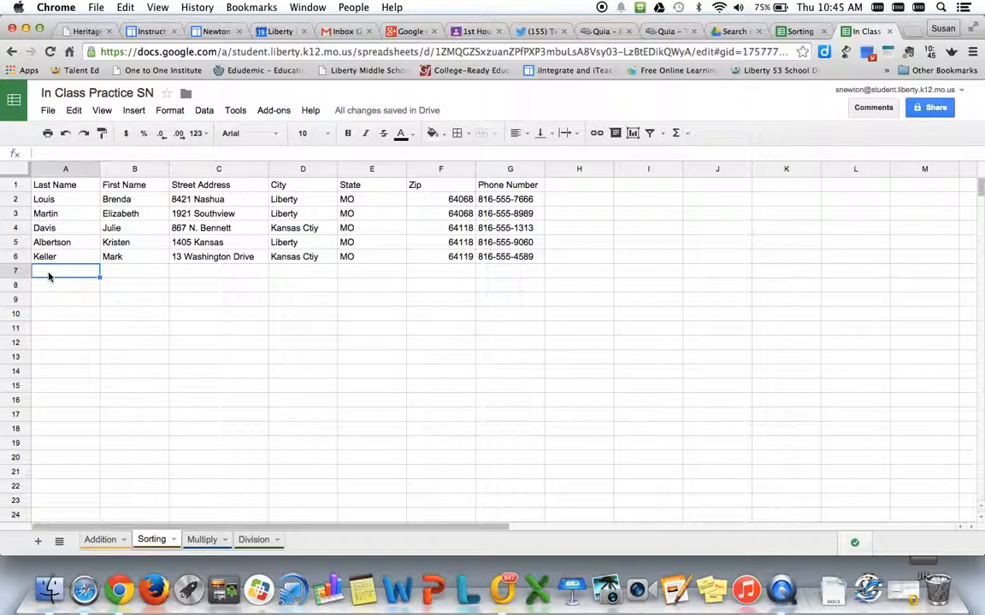
pyautogui.click(14, 201)
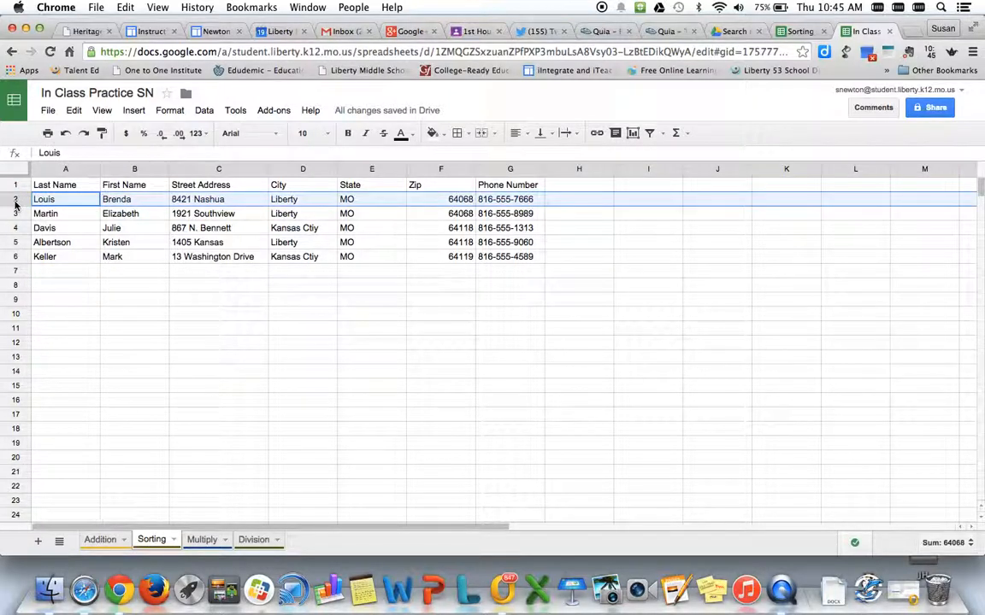
pyautogui.moveTo(14, 214); pyautogui.dragTo(14, 231)
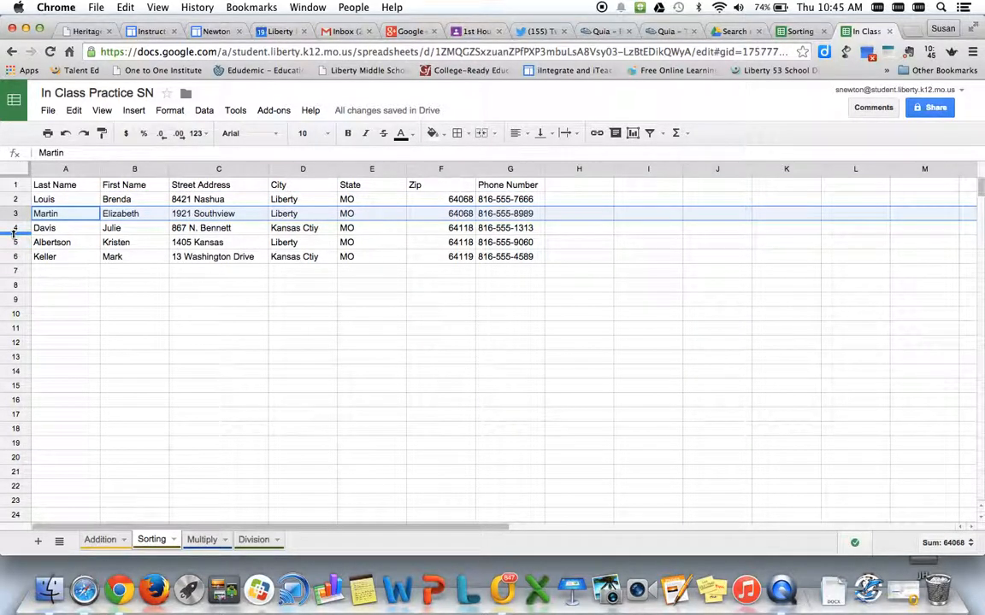
pyautogui.click(14, 227)
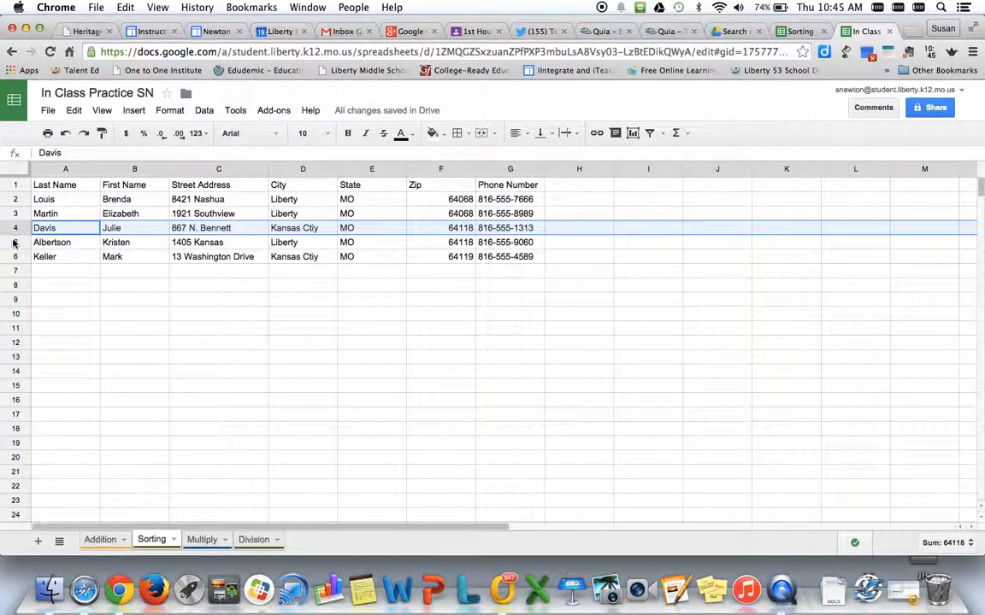
pyautogui.click(14, 242)
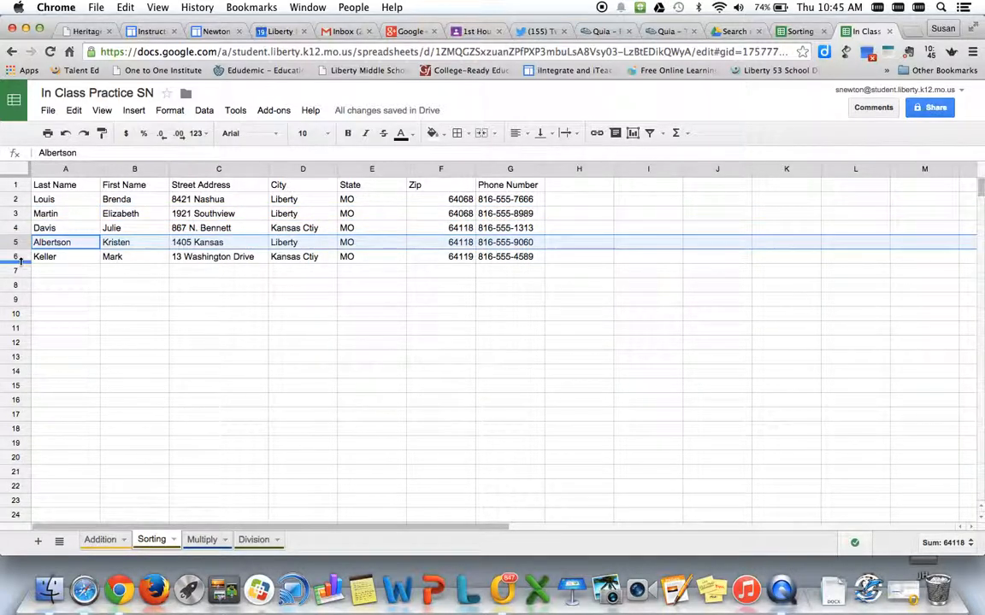
pyautogui.click(18, 259)
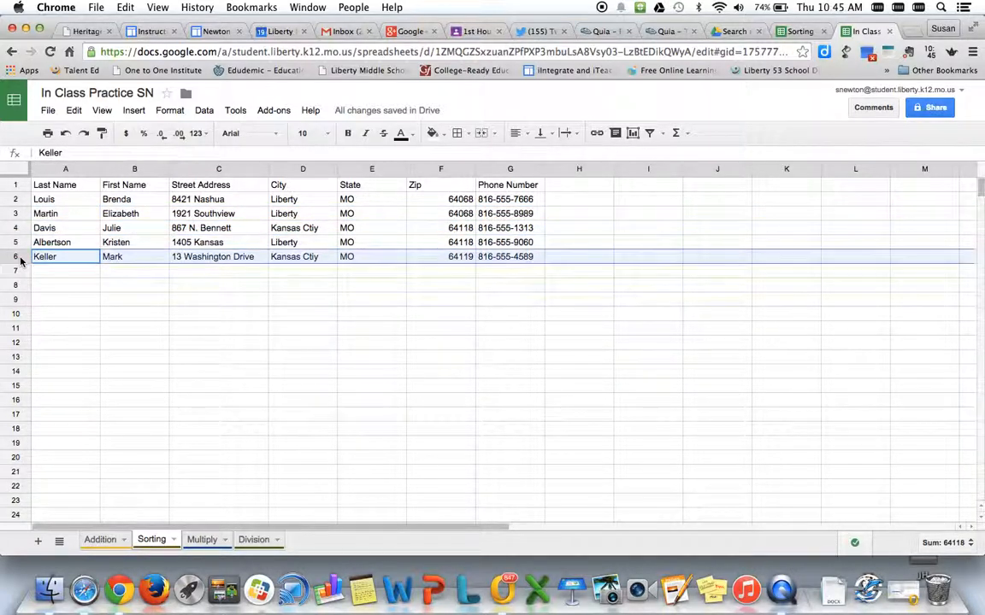
pyautogui.click(76, 259)
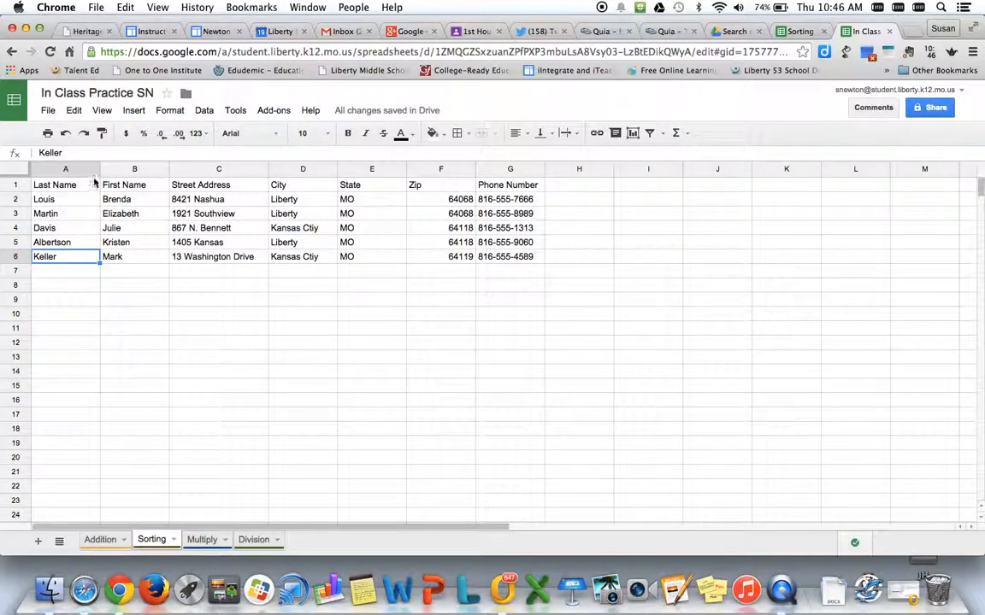
# - Freeze row 1, which holds the column headings, on the Sorting sheet
pyautogui.click(69, 190)
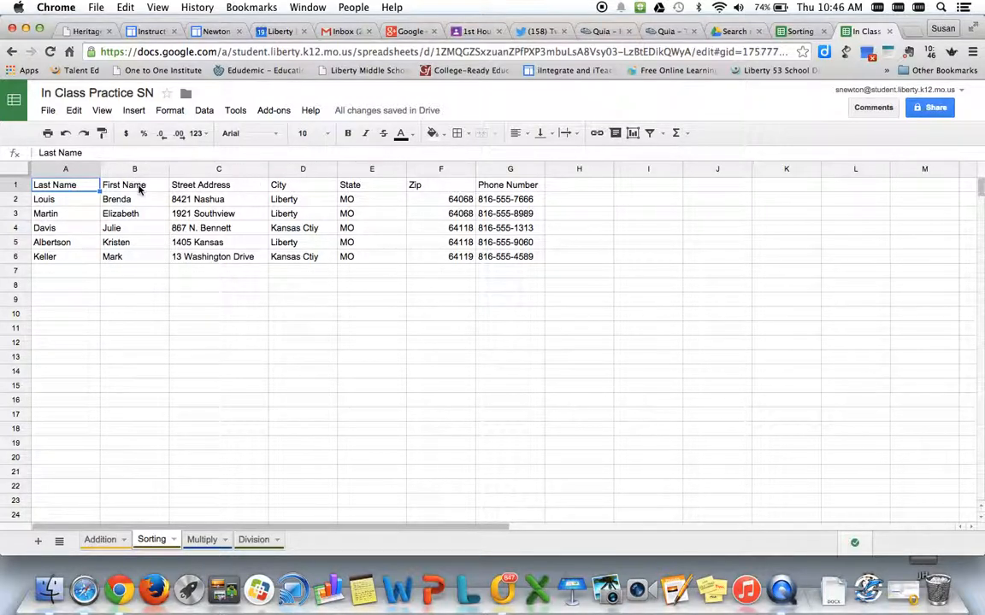
pyautogui.click(16, 186)
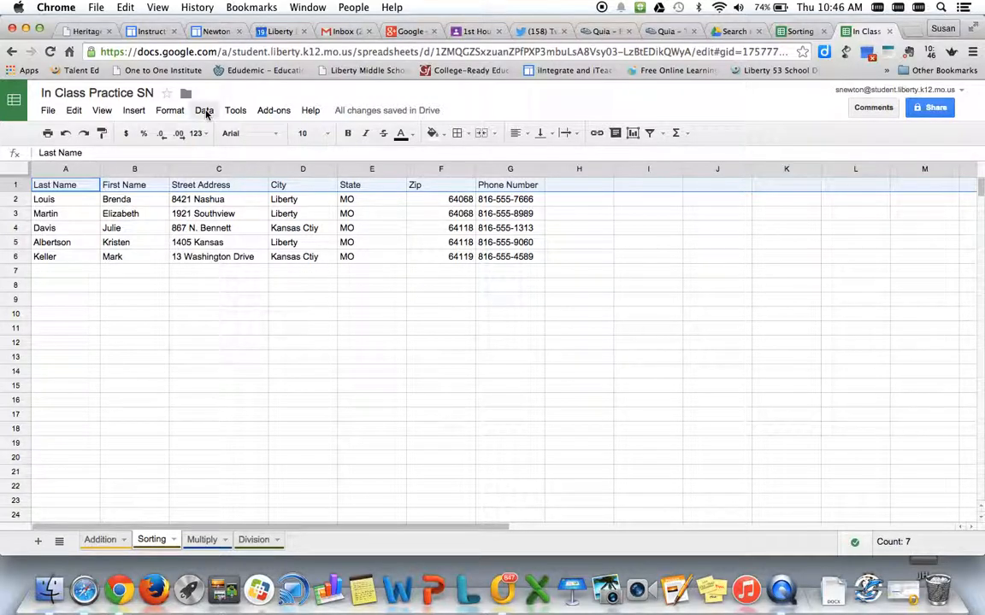
pyautogui.click(103, 112)
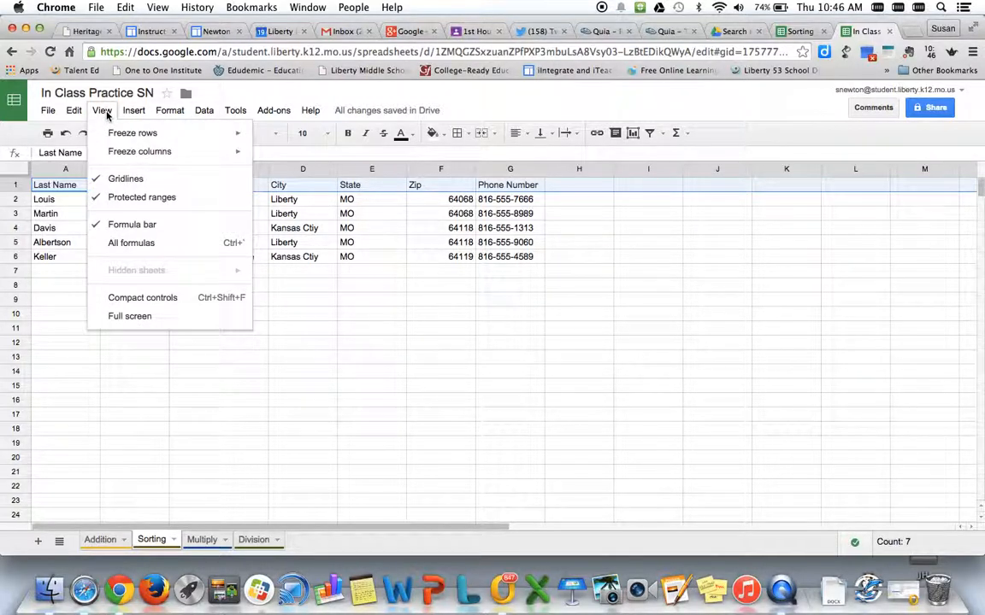
pyautogui.moveTo(124, 133)
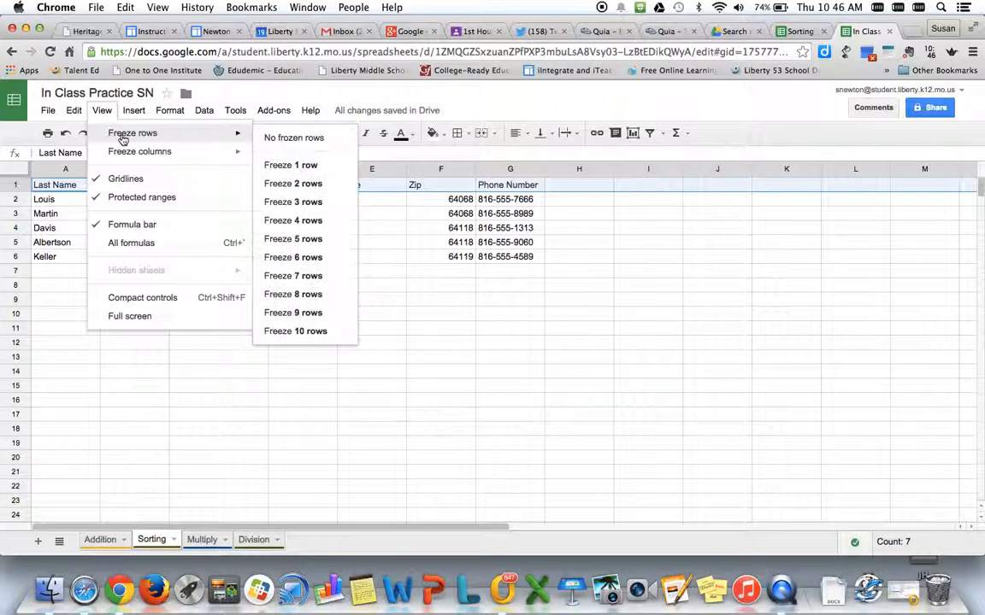
pyautogui.click(301, 167)
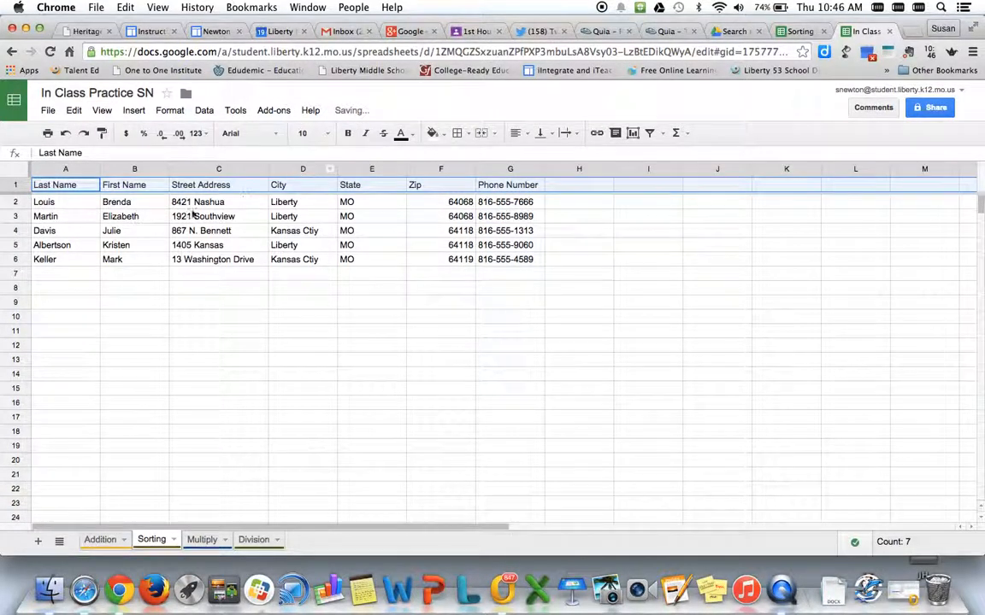
# - Sort the contact records in range A2:G6 by Column A in A → Z order
pyautogui.click(64, 201)
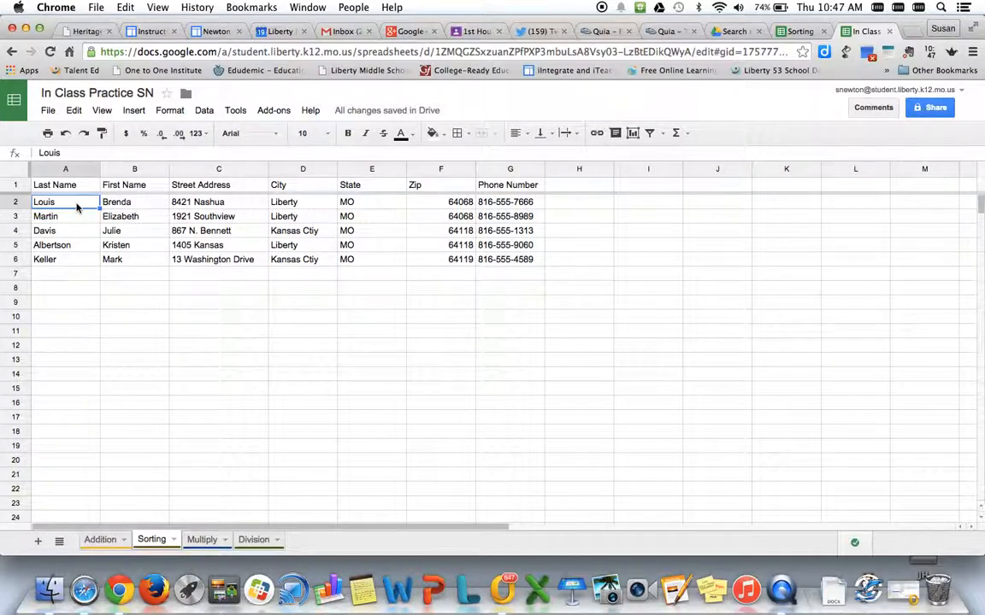
pyautogui.moveTo(76, 207); pyautogui.dragTo(541, 265)
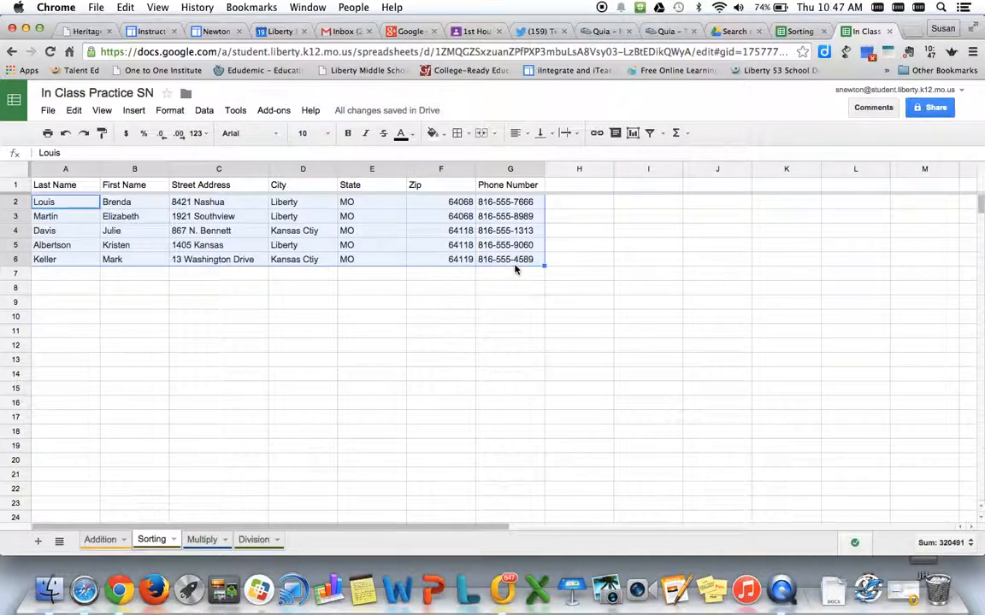
pyautogui.click(208, 111)
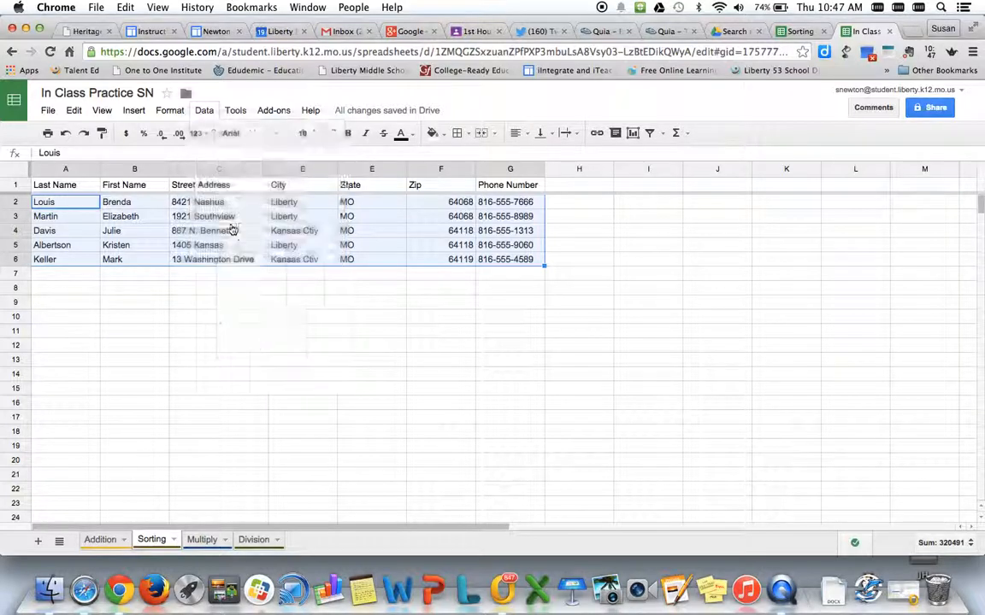
pyautogui.click(230, 226)
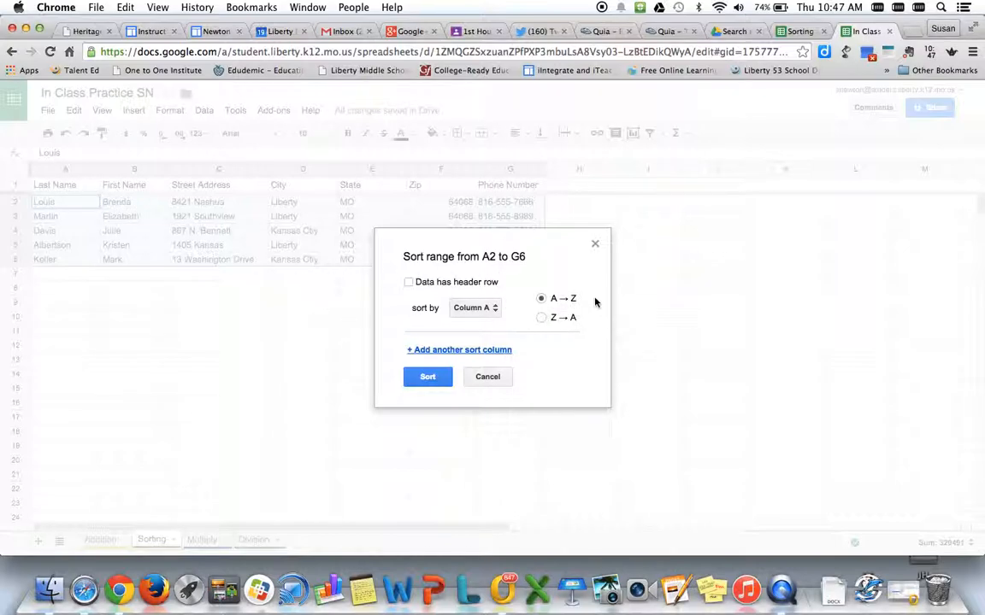
pyautogui.click(429, 378)
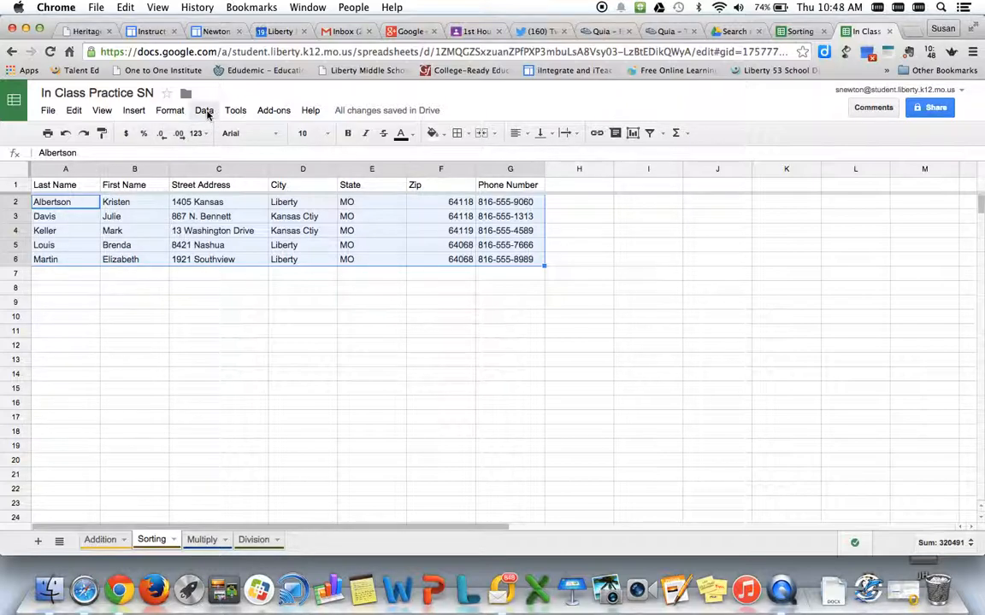
# - Sort the contact records in range A2:G6 by Column B in A → Z order
pyautogui.click(205, 112)
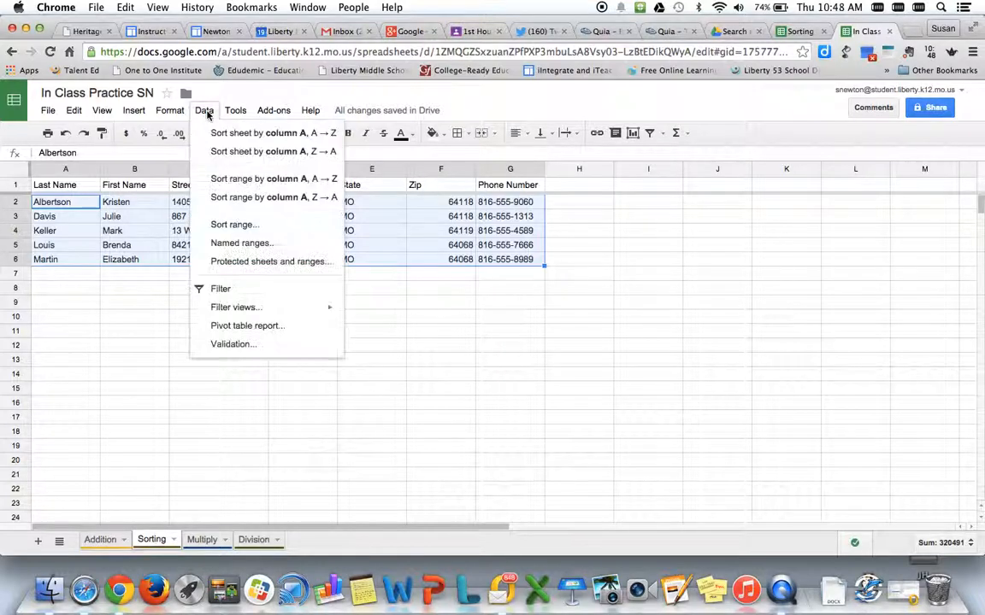
pyautogui.click(242, 229)
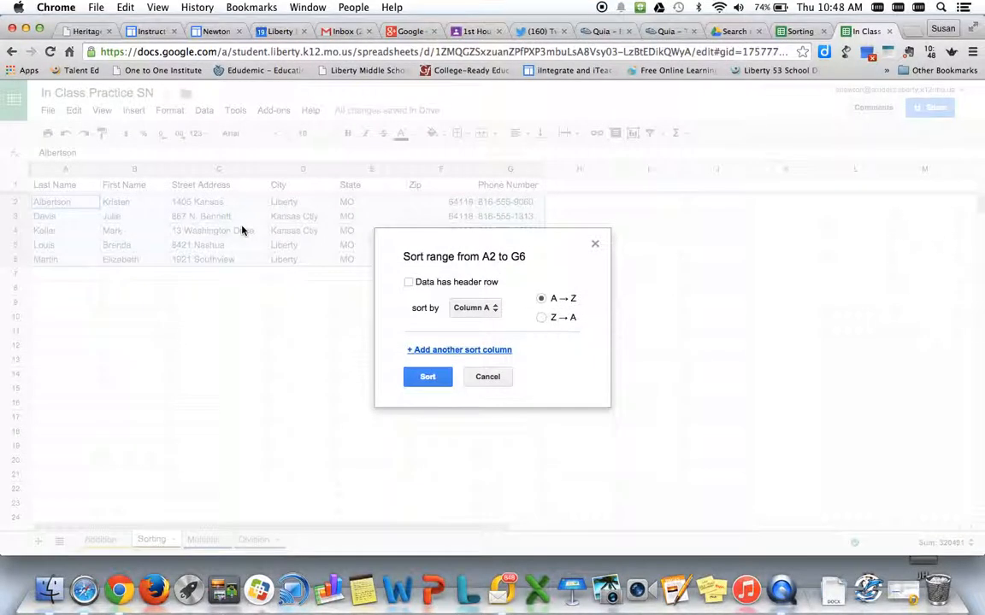
pyautogui.click(499, 313)
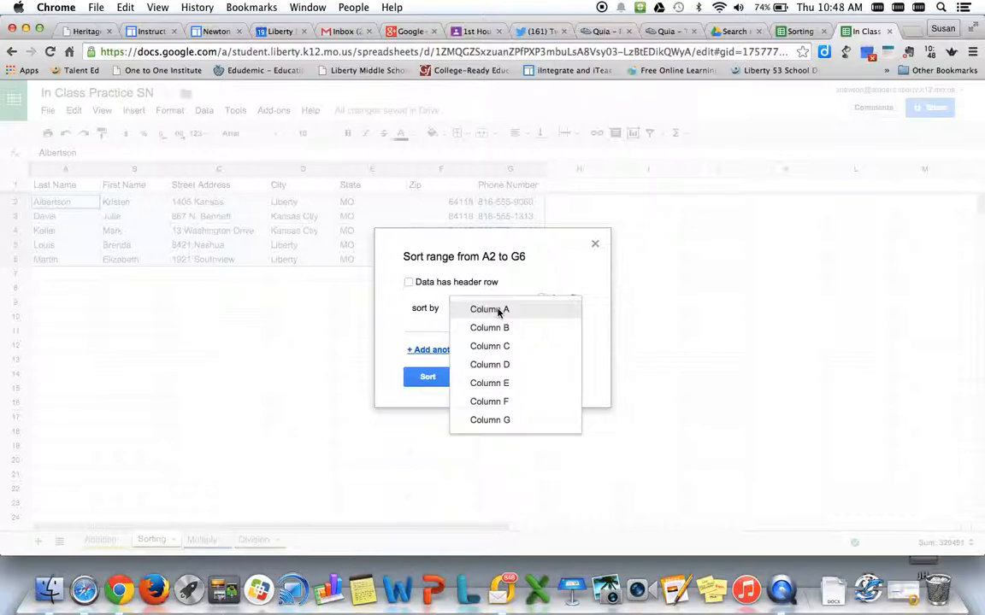
pyautogui.click(499, 329)
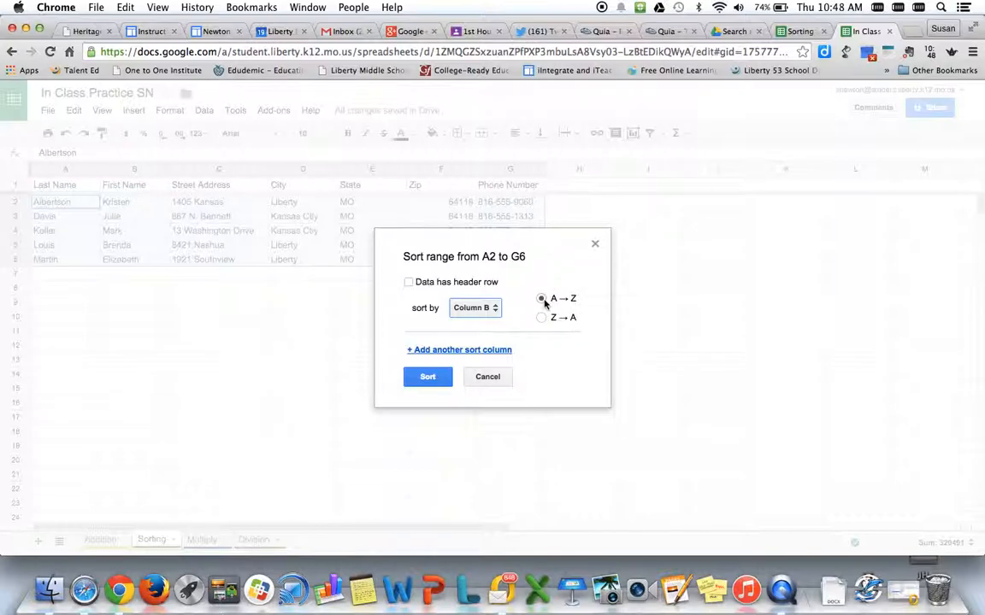
pyautogui.click(428, 377)
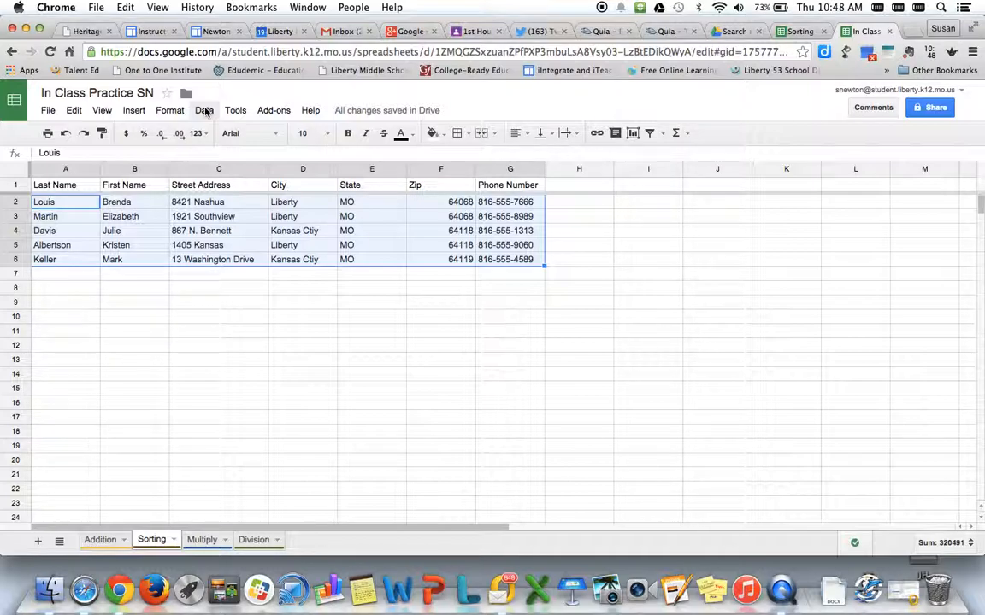
# - Sort range A2:G6 by Column D and then by Column A, both in A → Z order
pyautogui.click(205, 111)
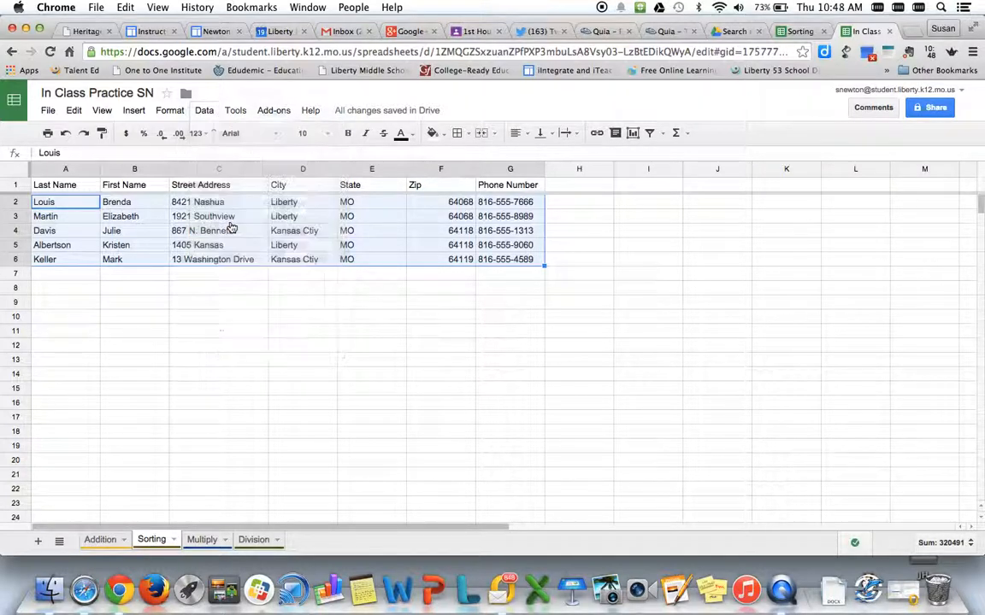
pyautogui.click(229, 224)
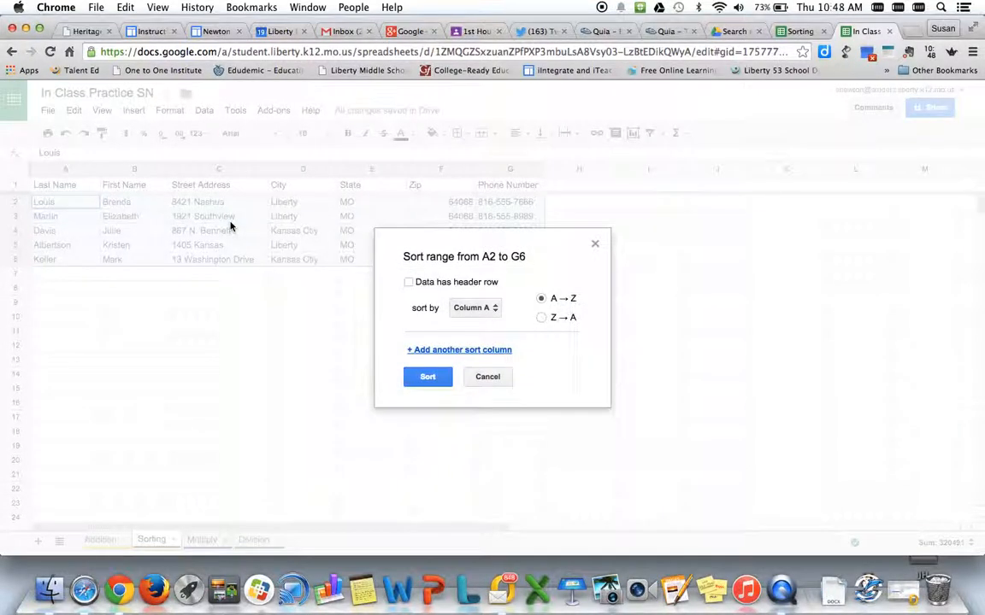
pyautogui.click(495, 310)
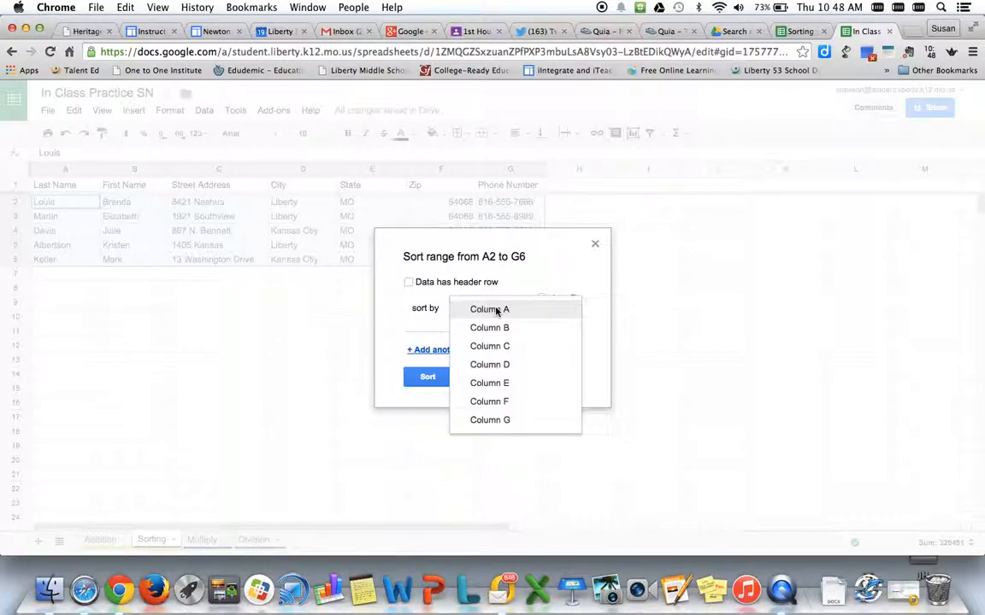
pyautogui.click(508, 369)
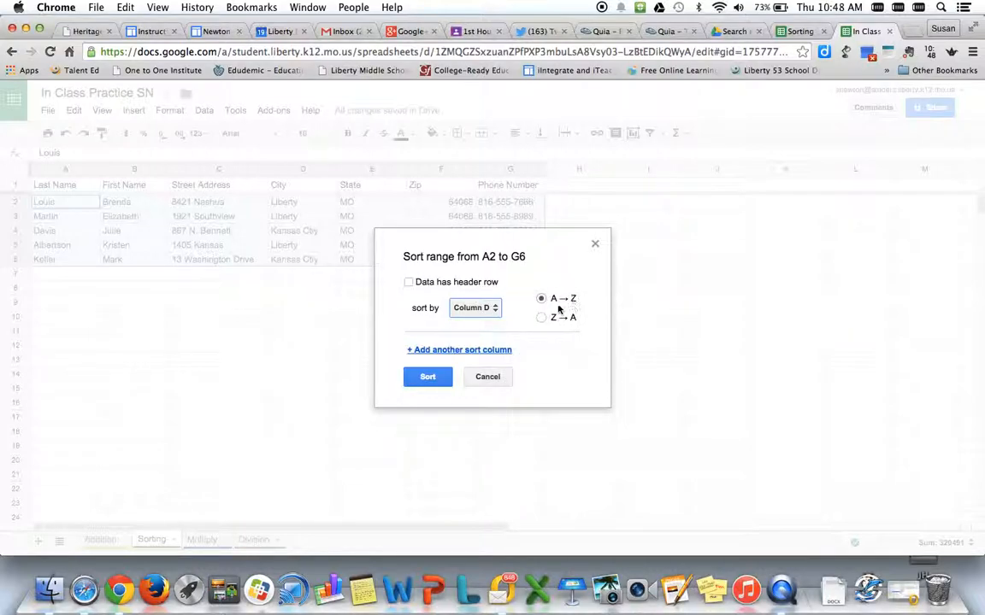
pyautogui.click(482, 350)
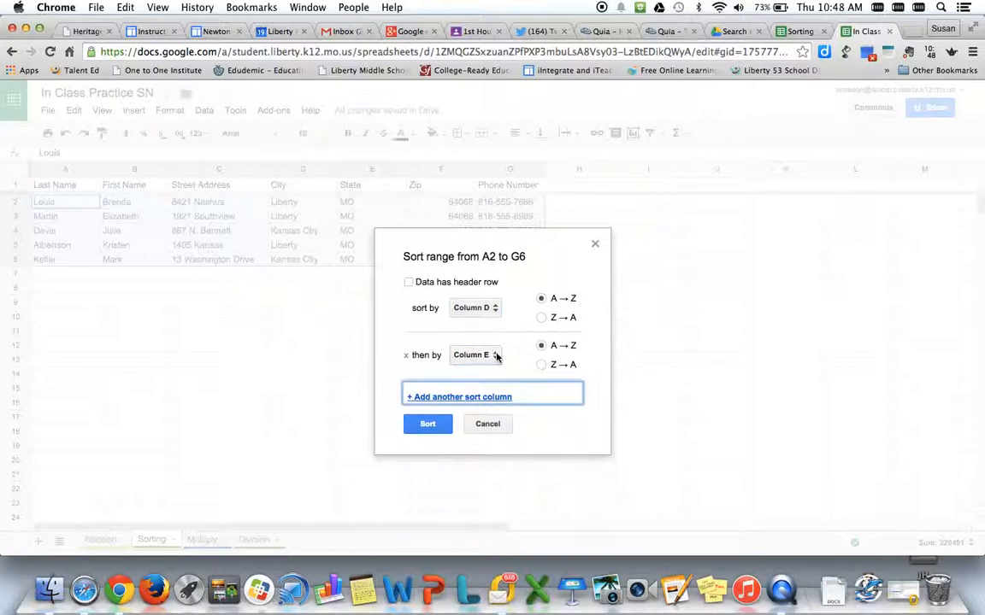
pyautogui.click(496, 357)
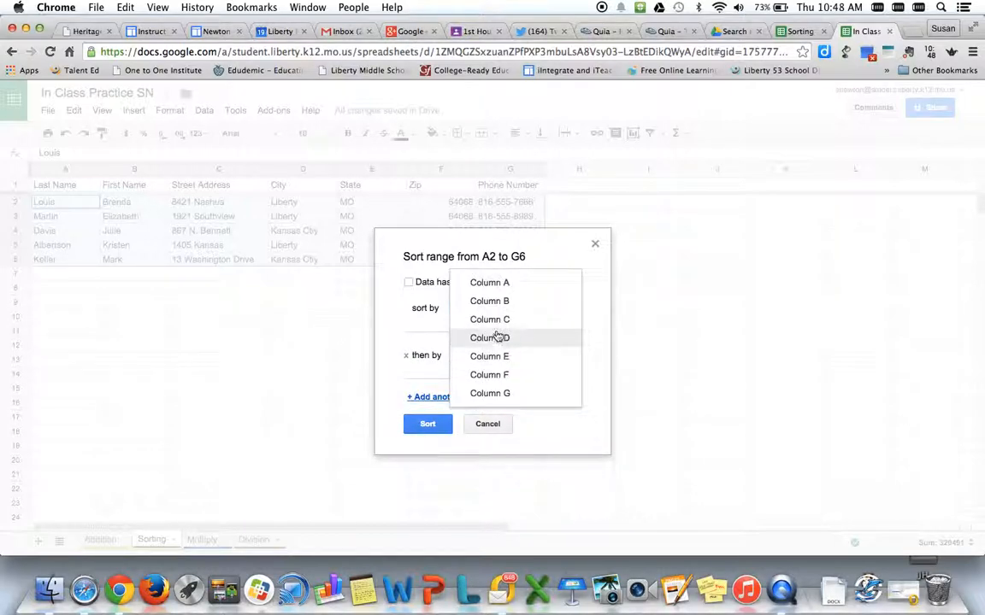
pyautogui.click(503, 286)
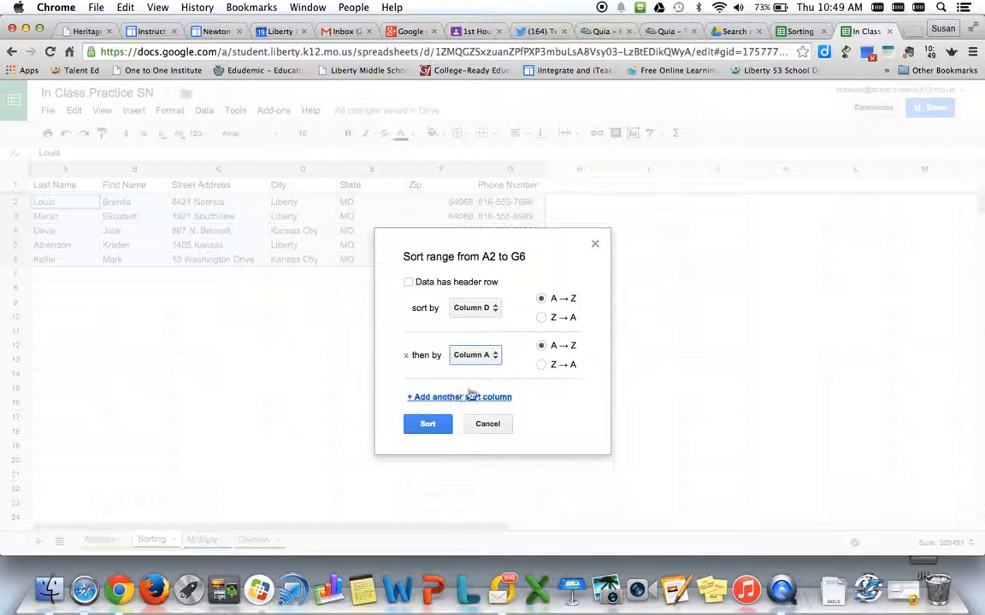
pyautogui.click(428, 424)
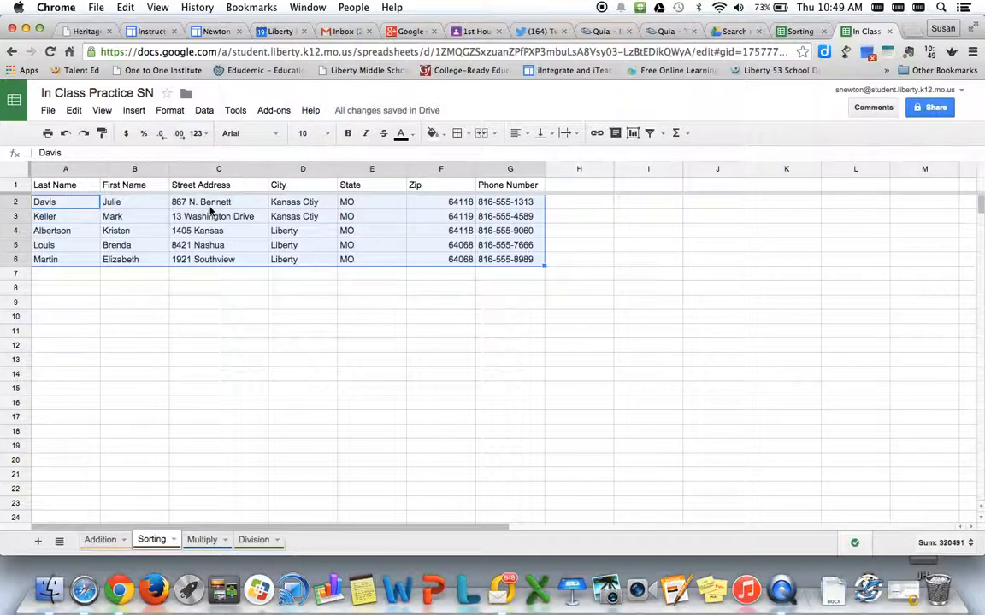
pyautogui.click(144, 220)
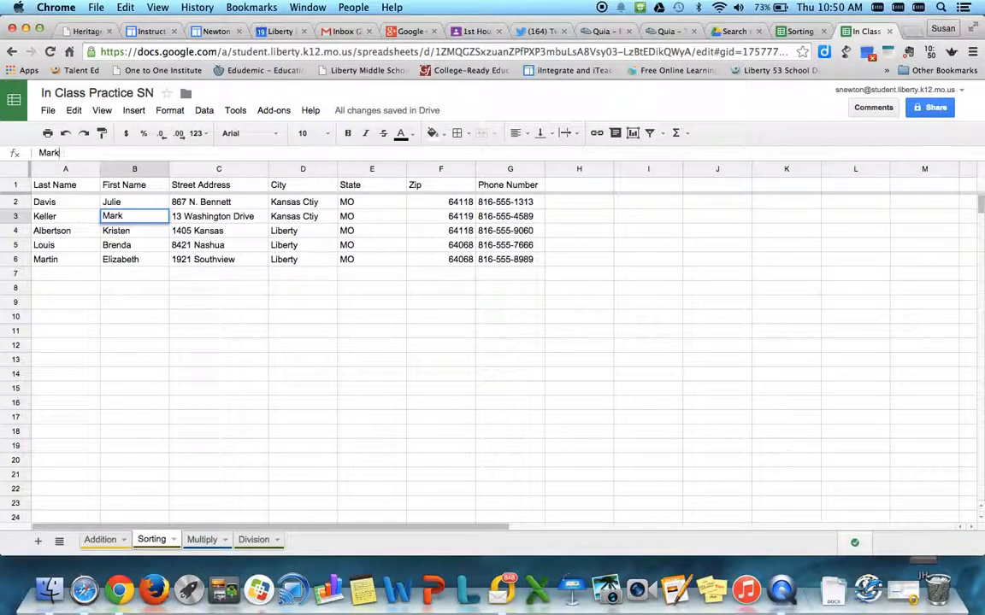
pyautogui.press('Return')
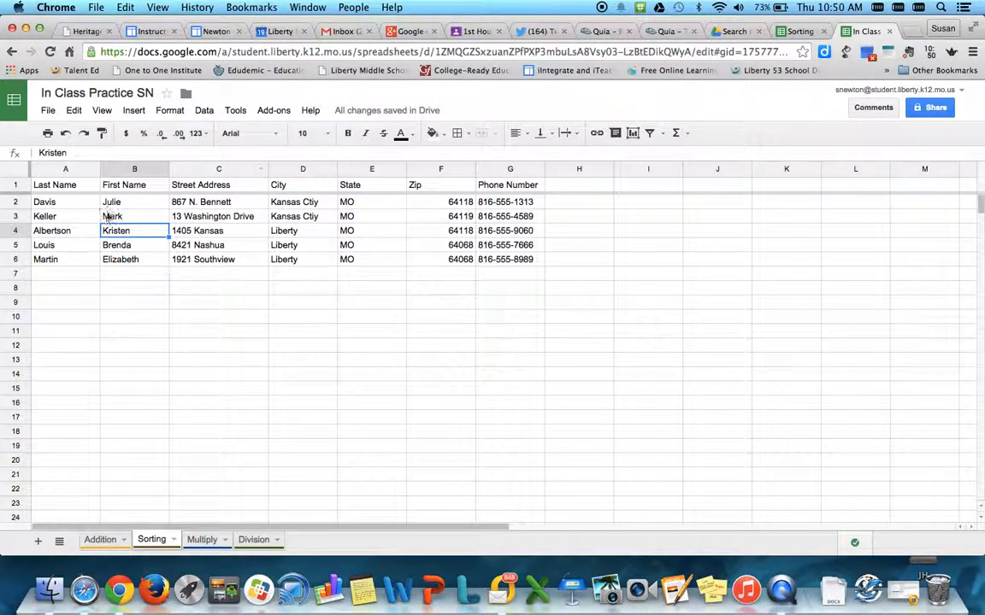